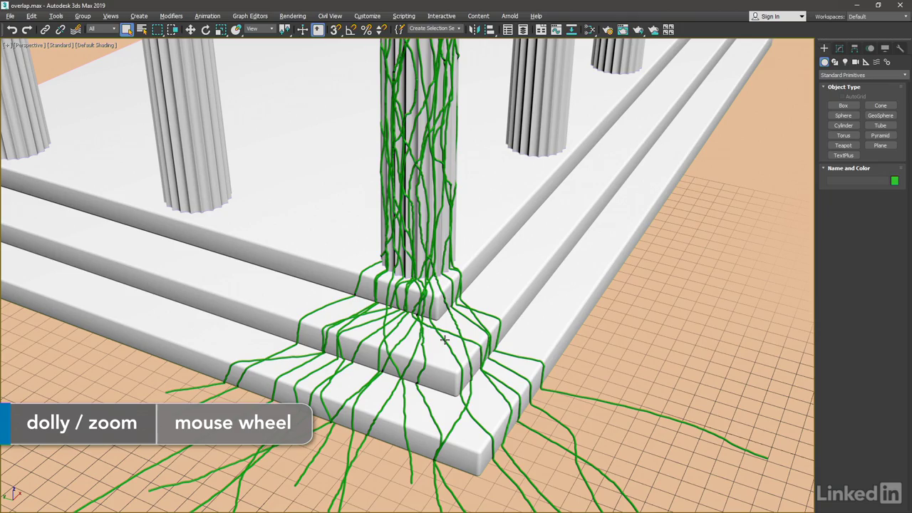
Apply the Spline Overlap modifier to the green freehand vine spline at the column base
scroll(432, 269, "up", 10)
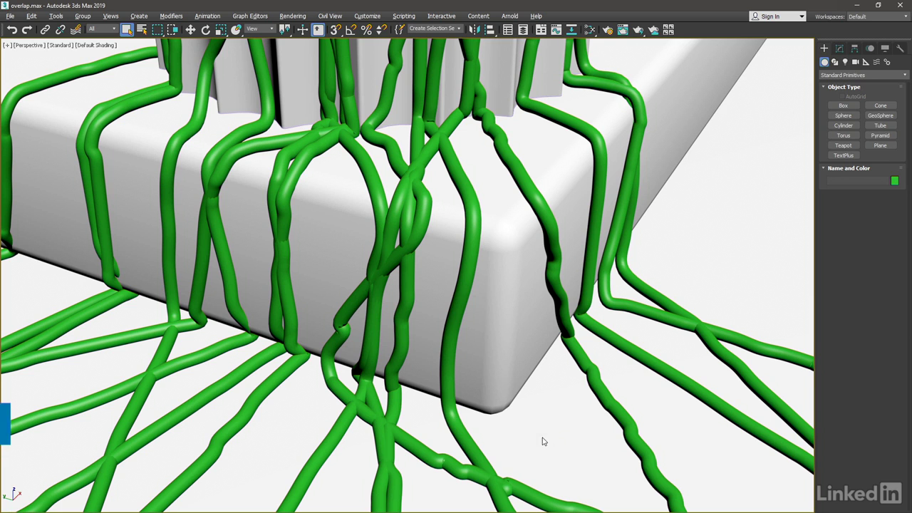
middle_click_drag(542, 438, 538, 404)
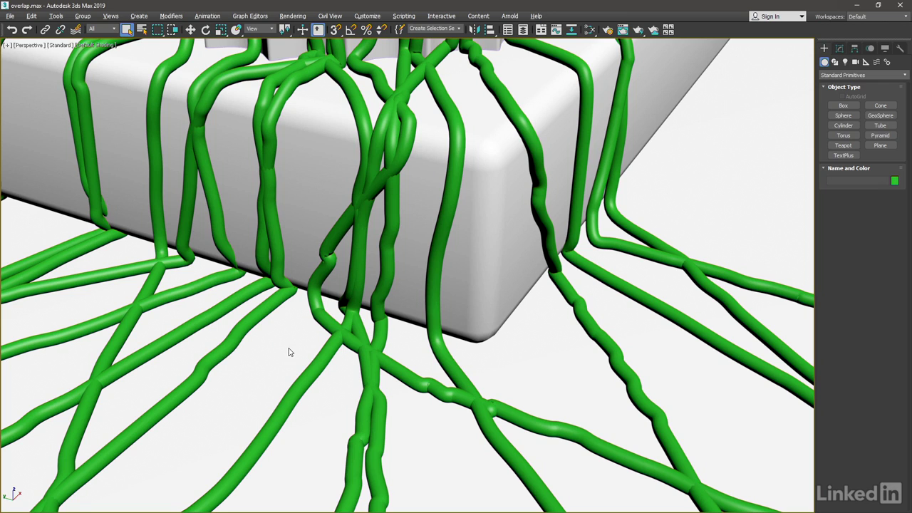
left_click(351, 337)
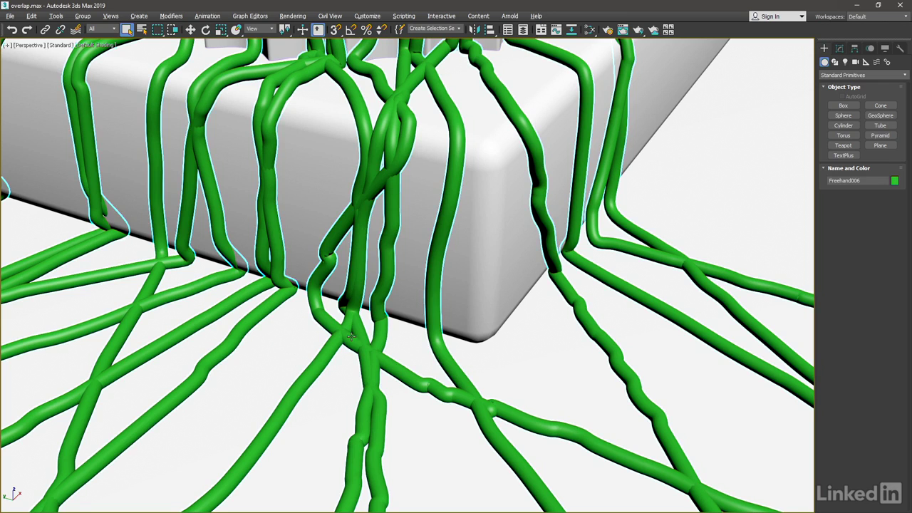
left_click(841, 47)
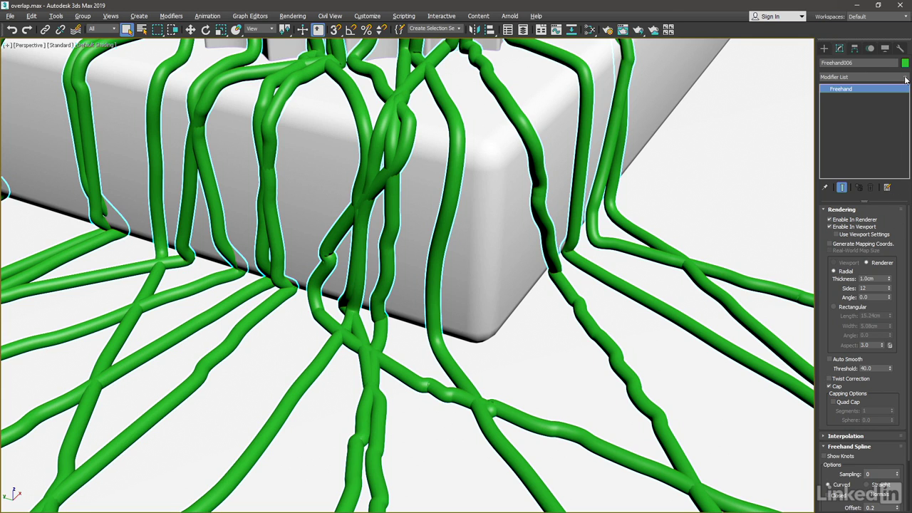
left_click(906, 80)
scroll(862, 286, "down", 10)
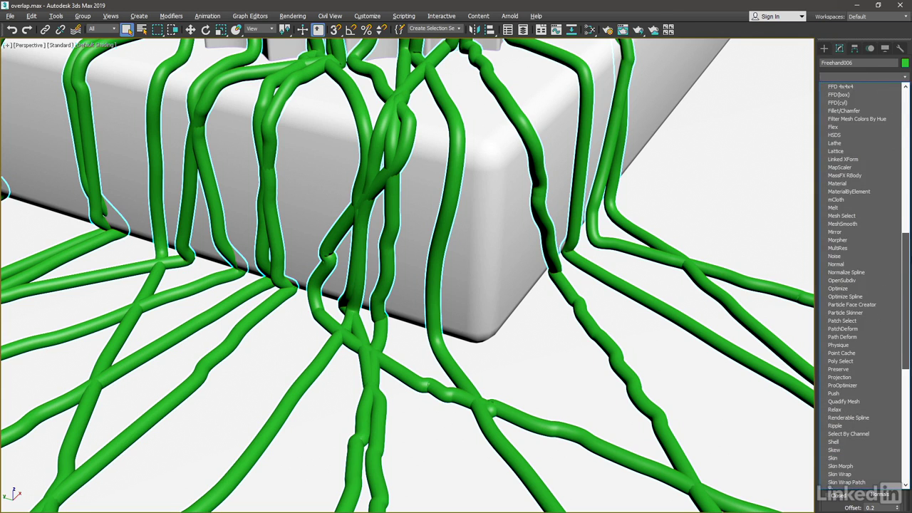
scroll(863, 285, "down", 12)
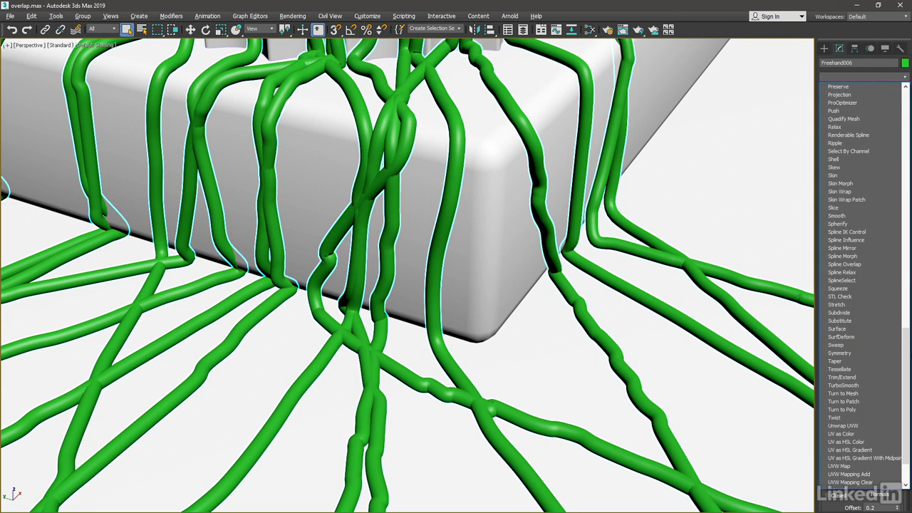
left_click(877, 265)
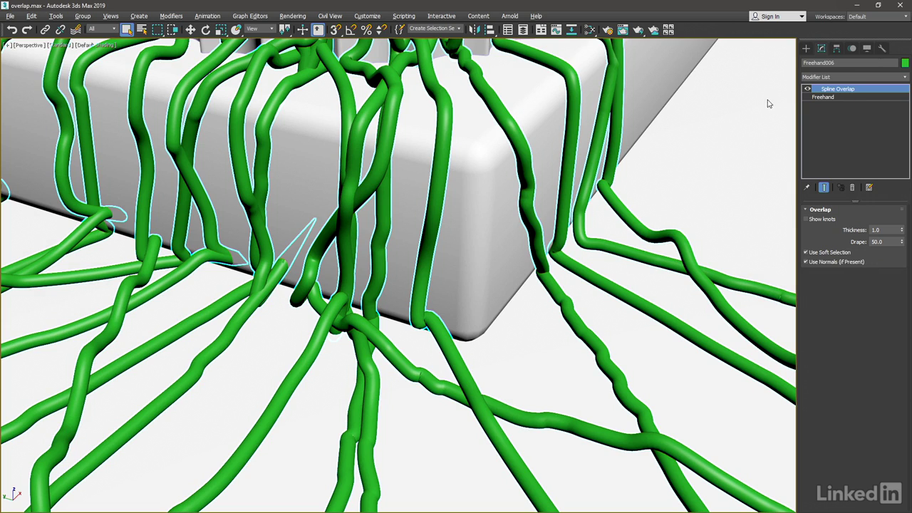
Switch the Spline Overlap modifier off and on repeatedly to compare the vine crossings with and without it
left_click(808, 90)
left_click(808, 89)
left_click(808, 89)
left_click(808, 89)
left_click(808, 89)
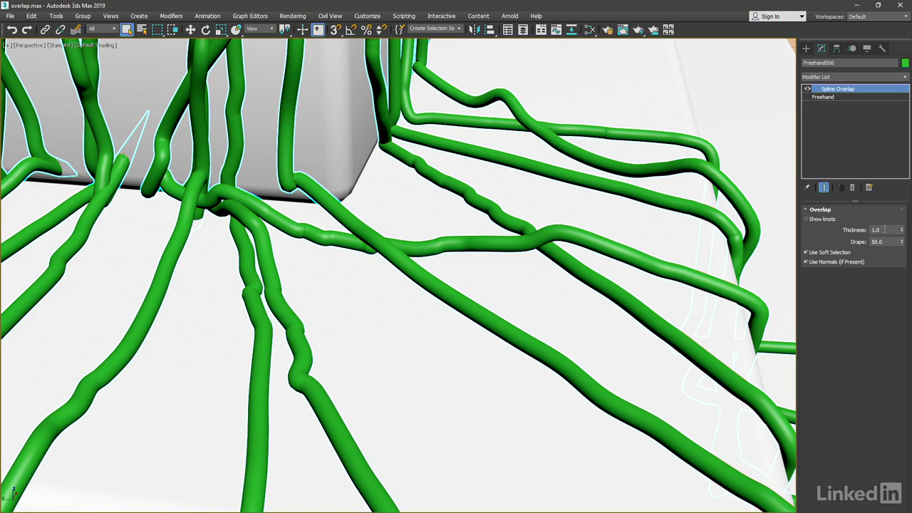
Try Spline Overlap thickness values of 0.25 and 0.5 on the vines
double_click(885, 229)
type("0.25")
key("Return")
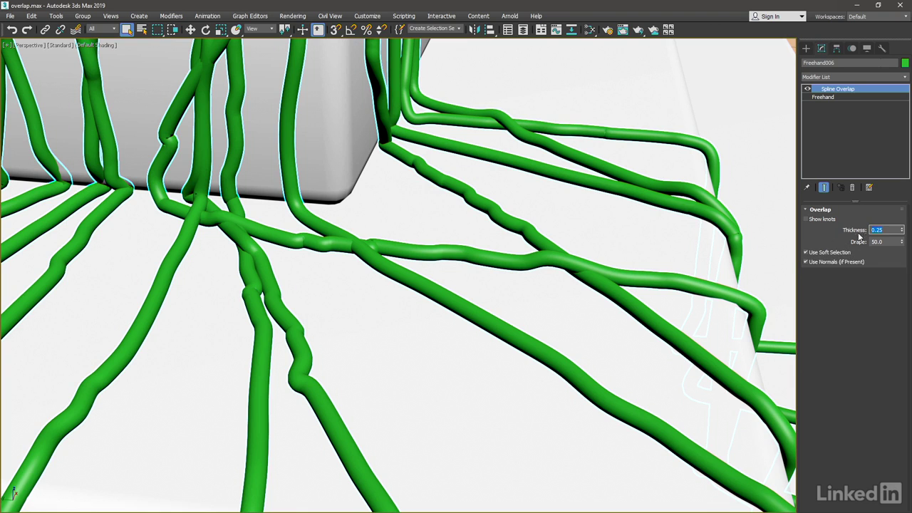
type(".5")
key("Return")
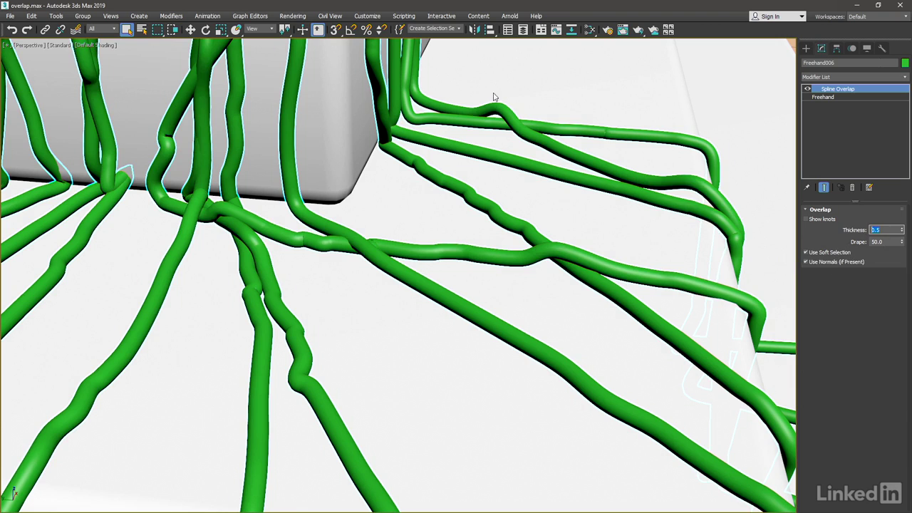
Try Spline Overlap drape values of 0 and 100 while inspecting the vine crossings up close
left_click(888, 242)
type("0")
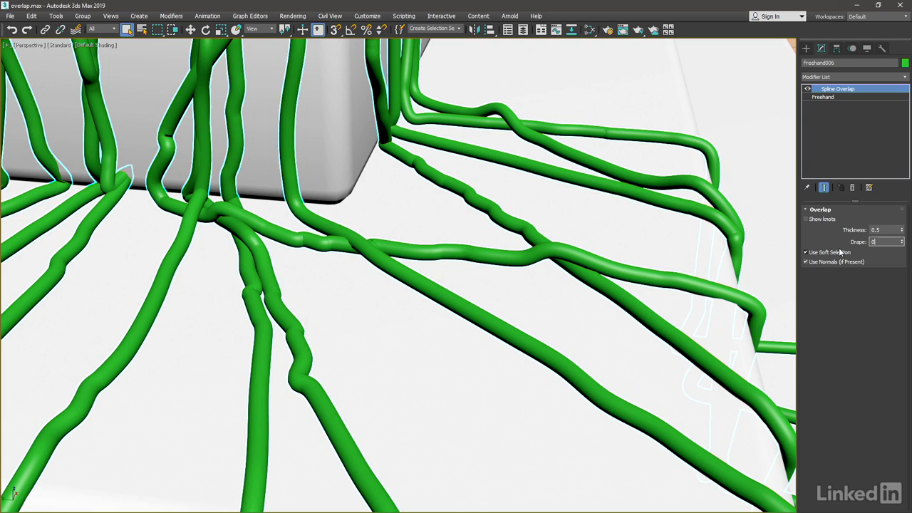
key("Return")
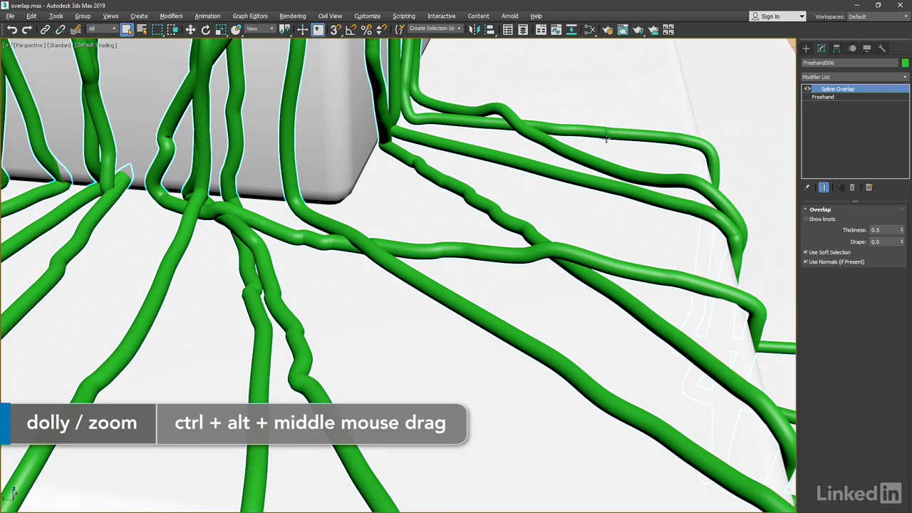
middle_click_drag(605, 133, 607, 141, "ctrl+alt")
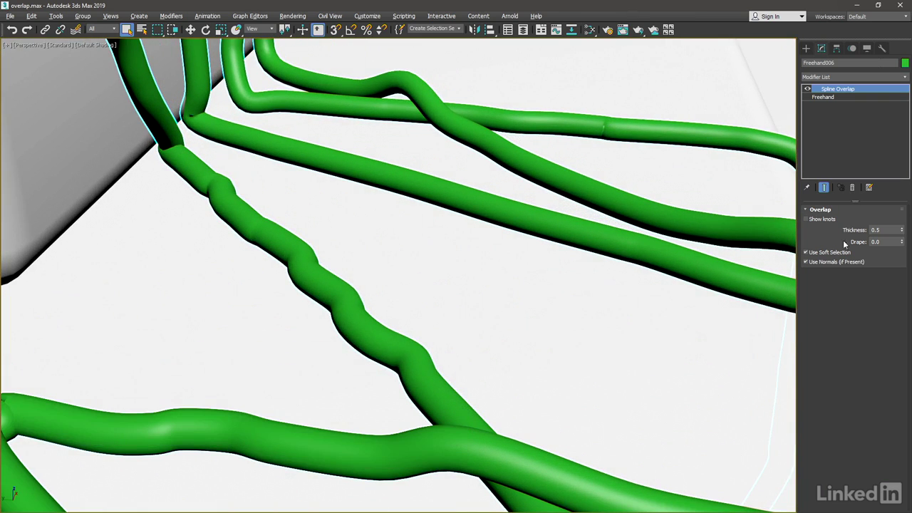
type("100")
key("Return")
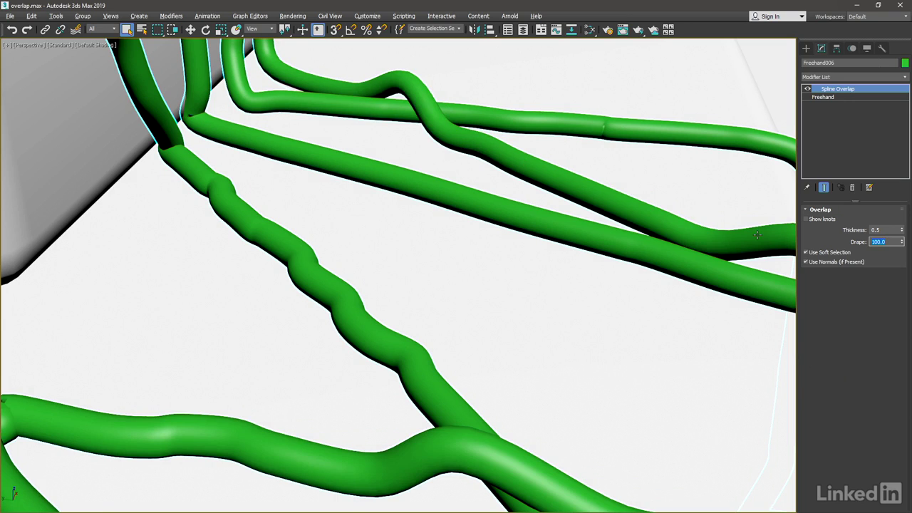
Set the Spline Overlap thickness to 0.25
left_click(876, 230)
type("2")
key("Return")
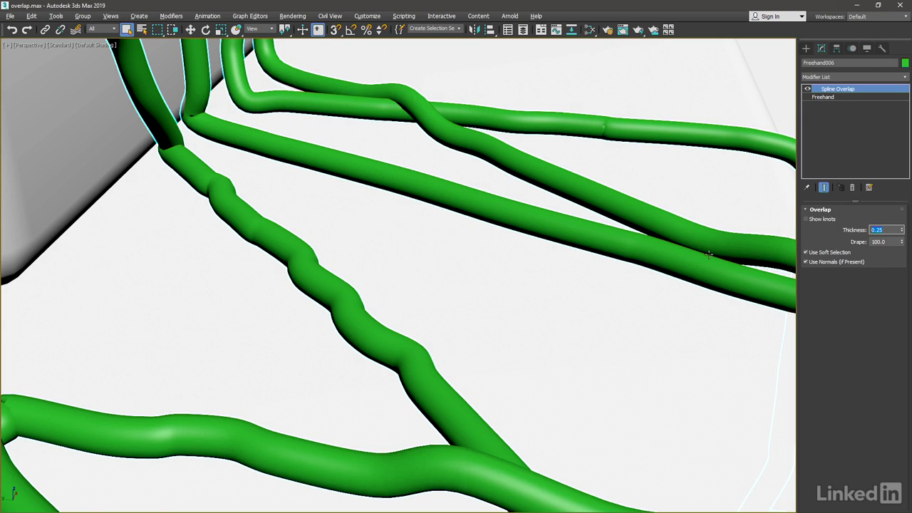
Set the Spline Overlap drape to 50
middle_click_drag(590, 214, 588, 242, "alt")
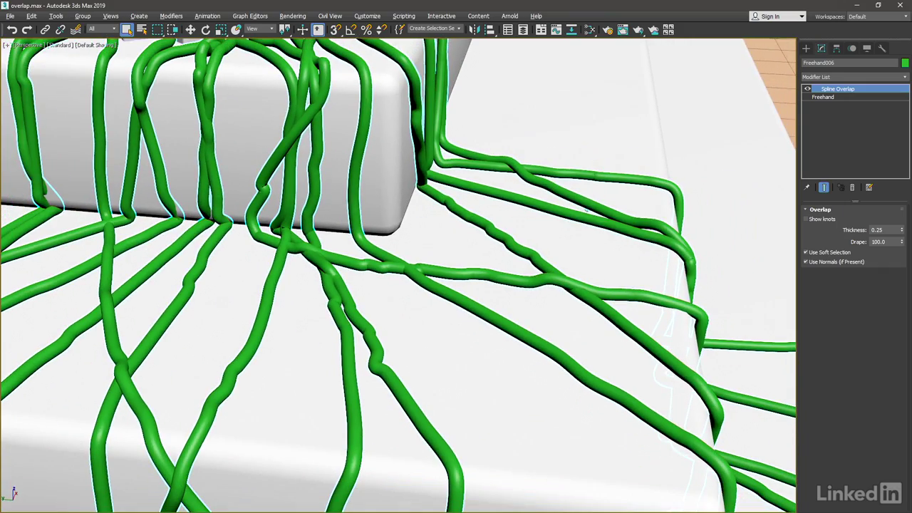
middle_click_drag(589, 299, 493, 286, "alt")
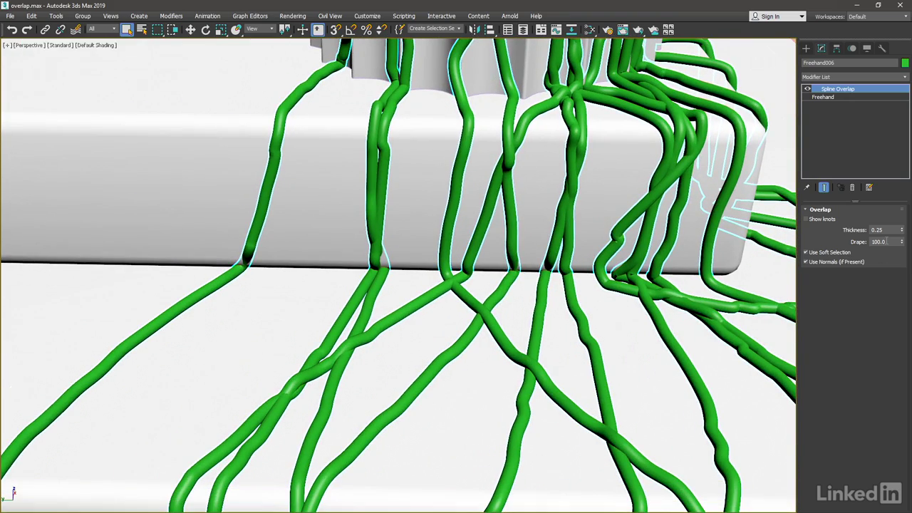
double_click(872, 242)
type("50")
key("Return")
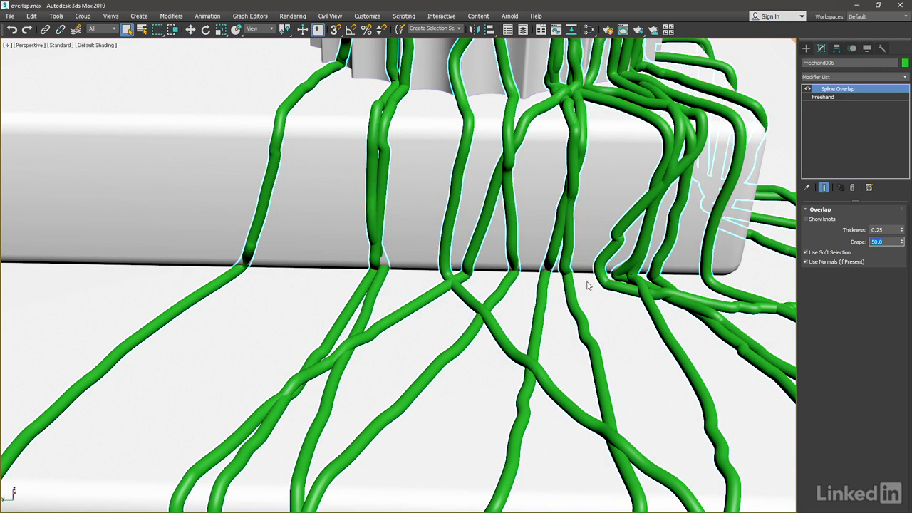
Try a larger Spline Overlap thickness on the vines around the column, and return it to 0.25
middle_click_drag(589, 286, 610, 283, "alt")
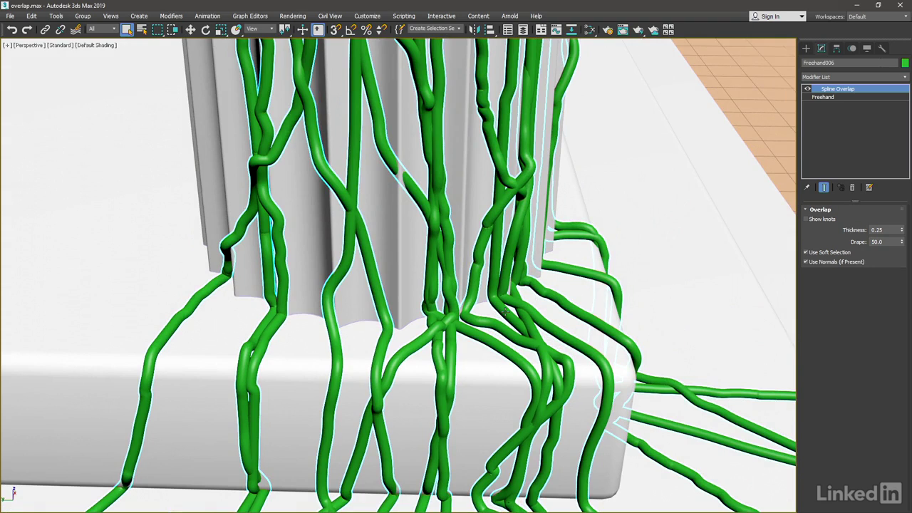
left_click(882, 230)
key("BackSpace")
type("7")
key("Return")
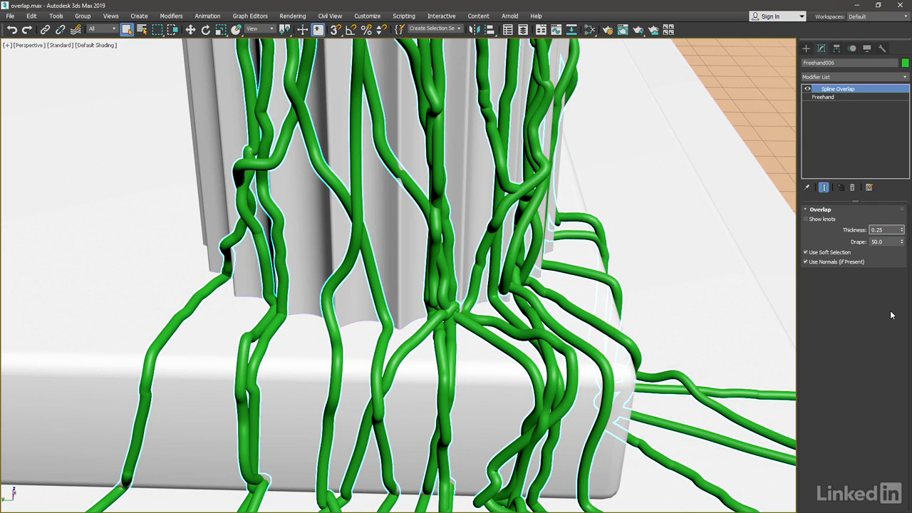
key("Return")
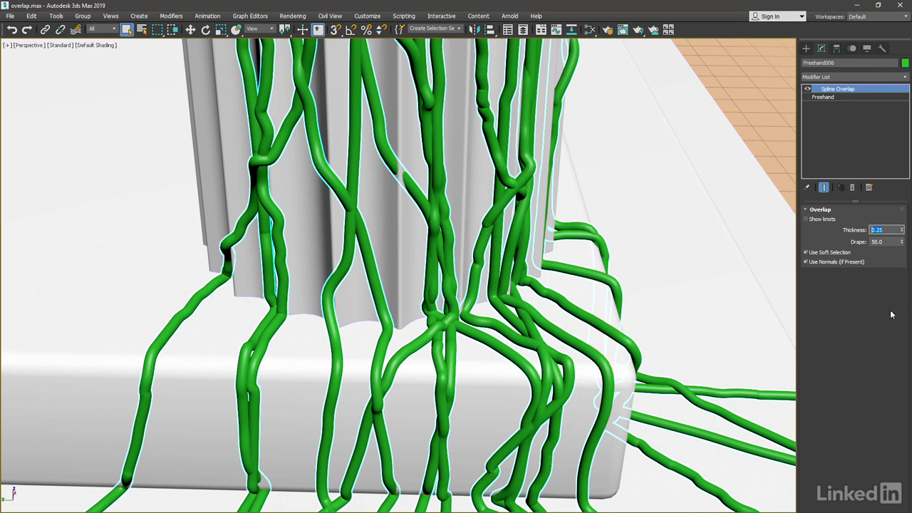
Copy the Spline Overlap modifier and paste the duplicate above it in the vine's modifier stack
right_click(848, 92)
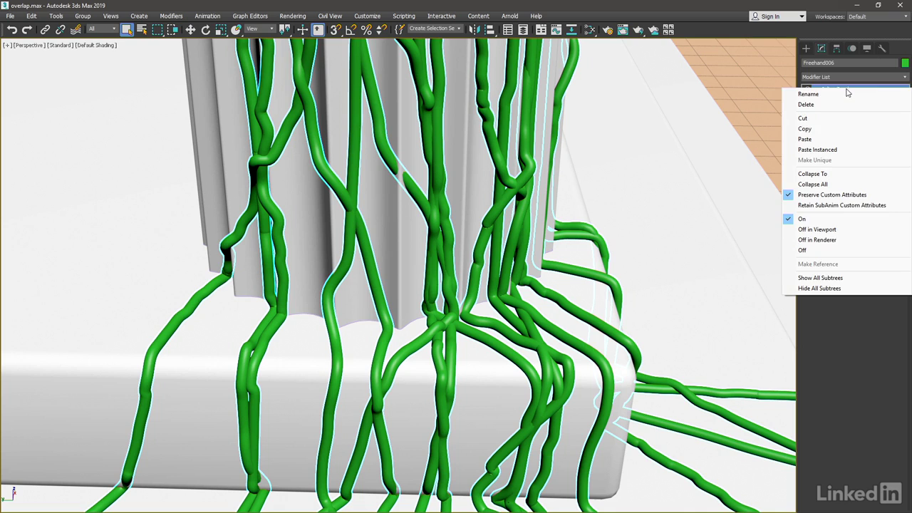
left_click(839, 126)
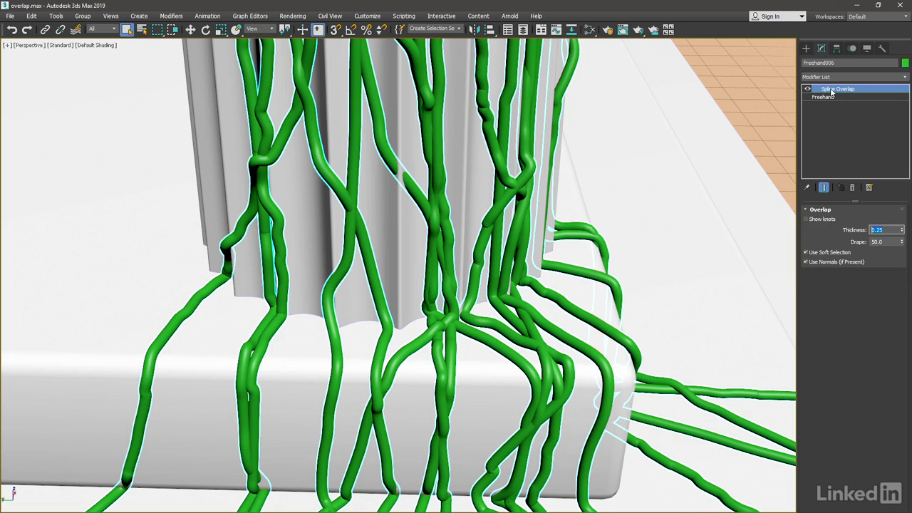
right_click(832, 91)
left_click(861, 138)
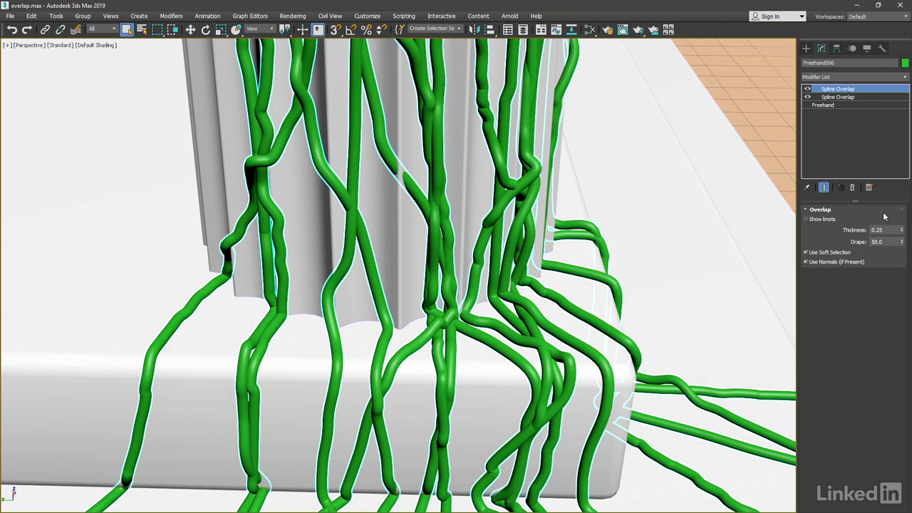
Switch the upper Spline Overlap modifier off and on repeatedly to compare its effect, leaving it enabled
left_click(808, 90)
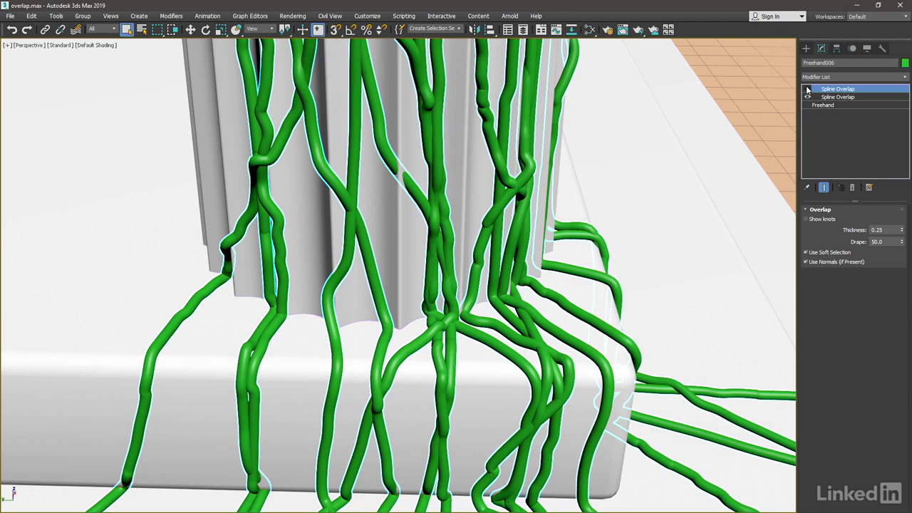
left_click(808, 89)
left_click(807, 89)
left_click(808, 89)
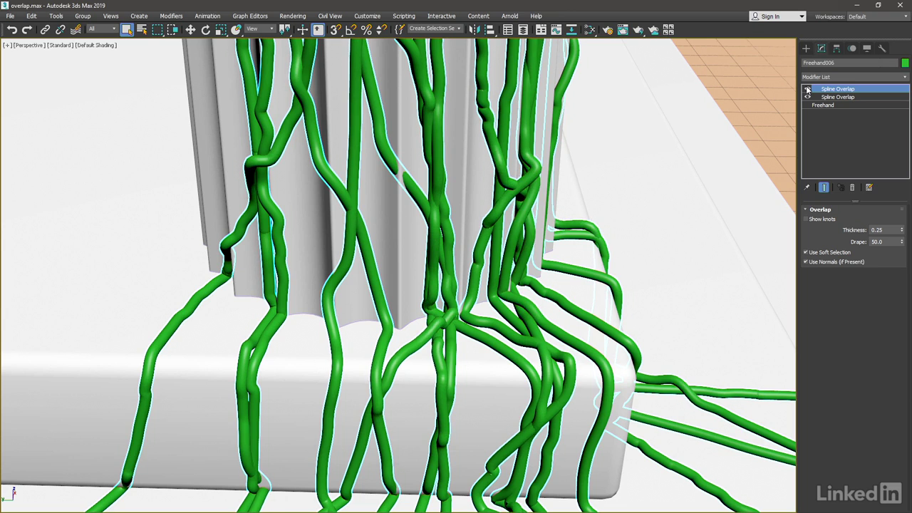
left_click(807, 89)
left_click(807, 89)
left_click(807, 89)
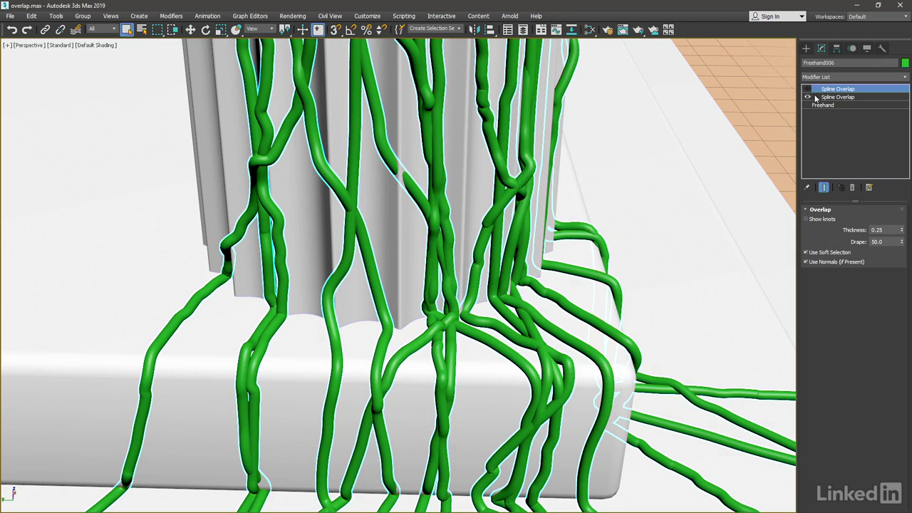
left_click(808, 89)
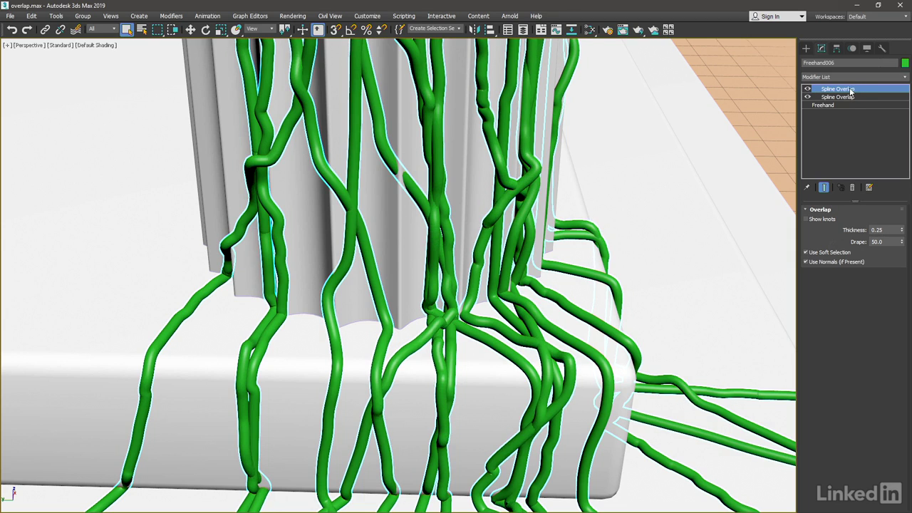
Paste a third Spline Overlap modifier at the top of the vine's modifier stack
right_click(843, 90)
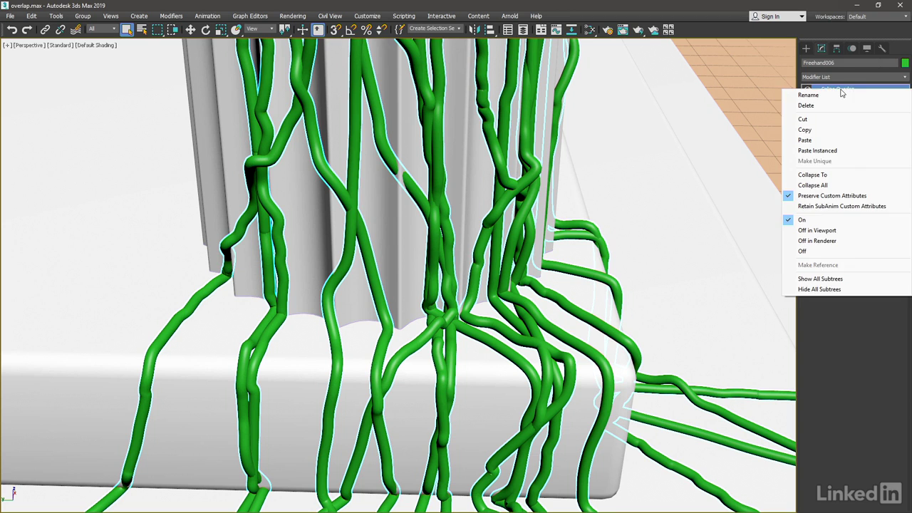
left_click(836, 139)
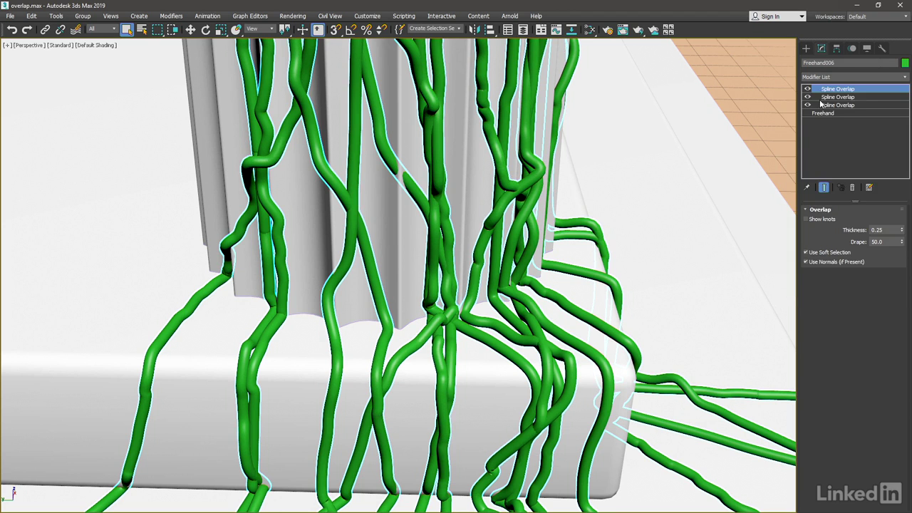
Examine the overlapping vines along the column and steps, and deselect the spline
middle_click_drag(681, 206, 673, 252)
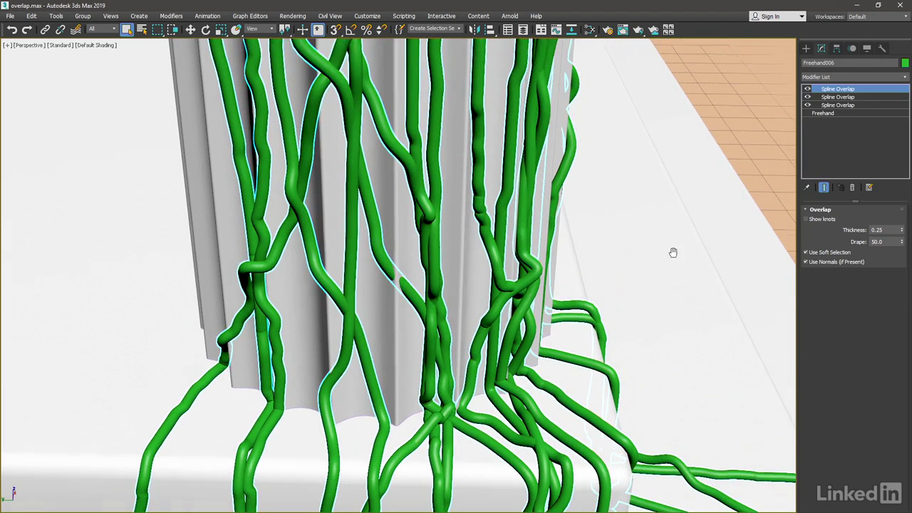
scroll(672, 250, "down", 8)
scroll(531, 228, "up", 3)
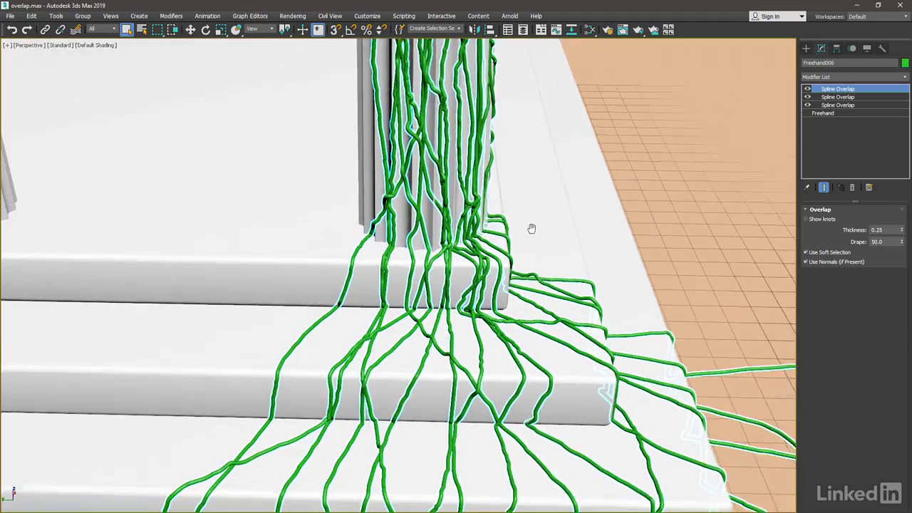
scroll(532, 228, "up", 2)
scroll(547, 237, "down", 4)
scroll(550, 300, "up", 4)
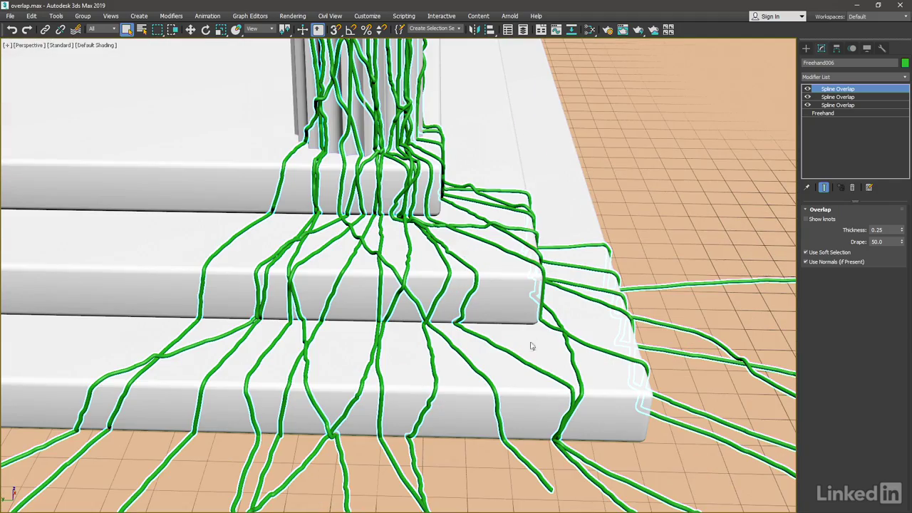
left_click(628, 172)
middle_click_drag(557, 171, 508, 259)
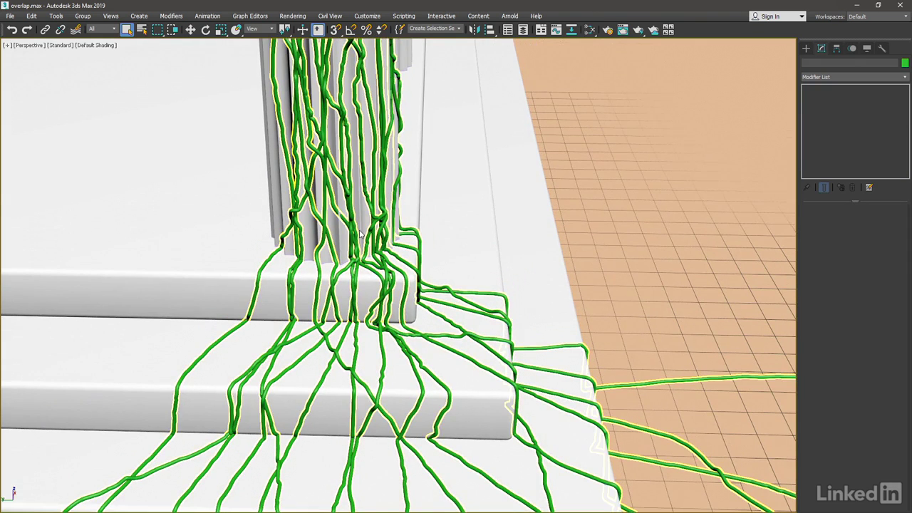